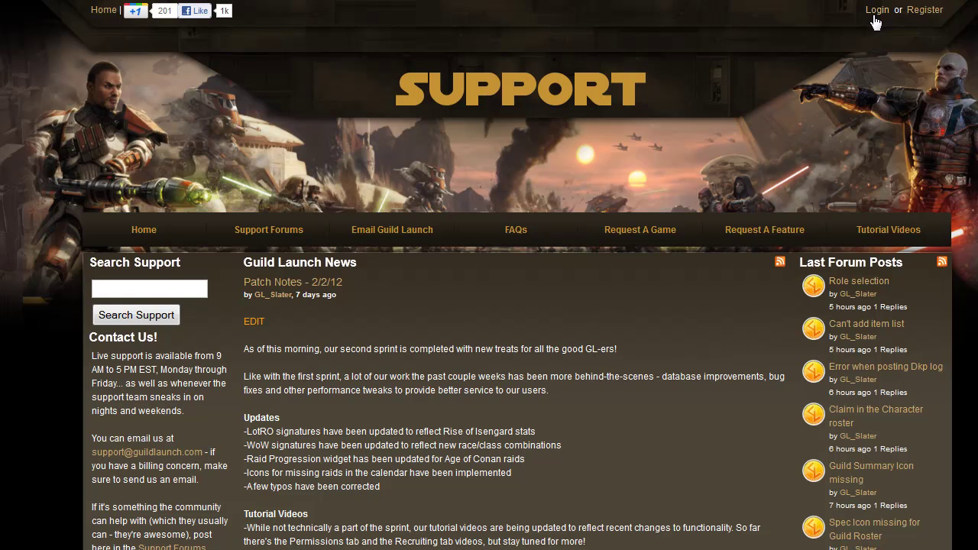
- Sign in to the Guild Launch support site with the account e-mail and password
{"action": "left_click", "coordinate": [874, 17]}
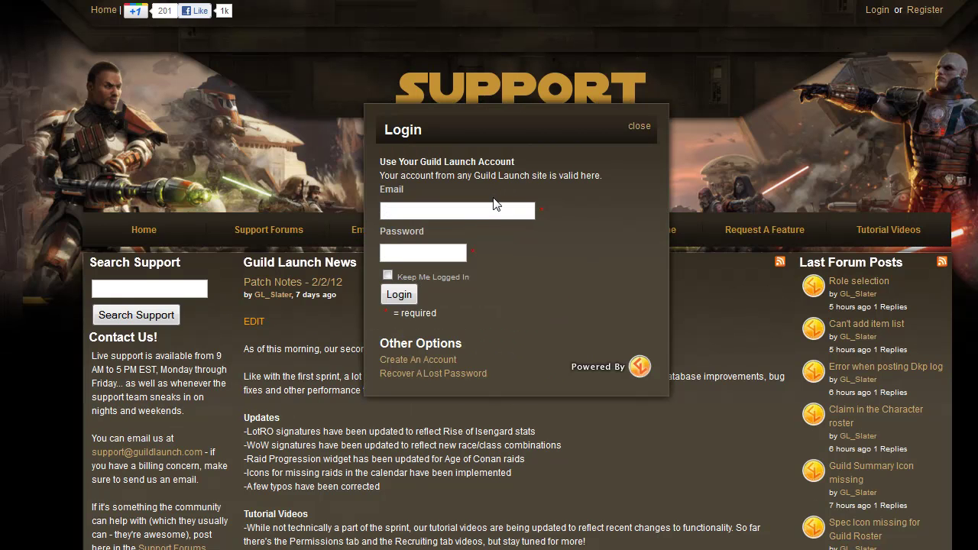
{"action": "type", "text": "the"}
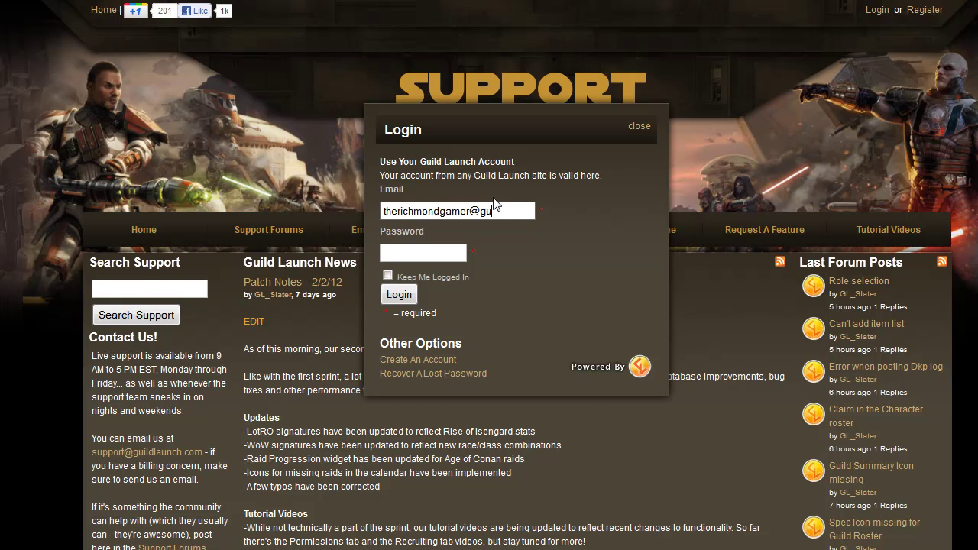
{"action": "key", "text": "Tab"}
{"action": "type", "text": "pass"}
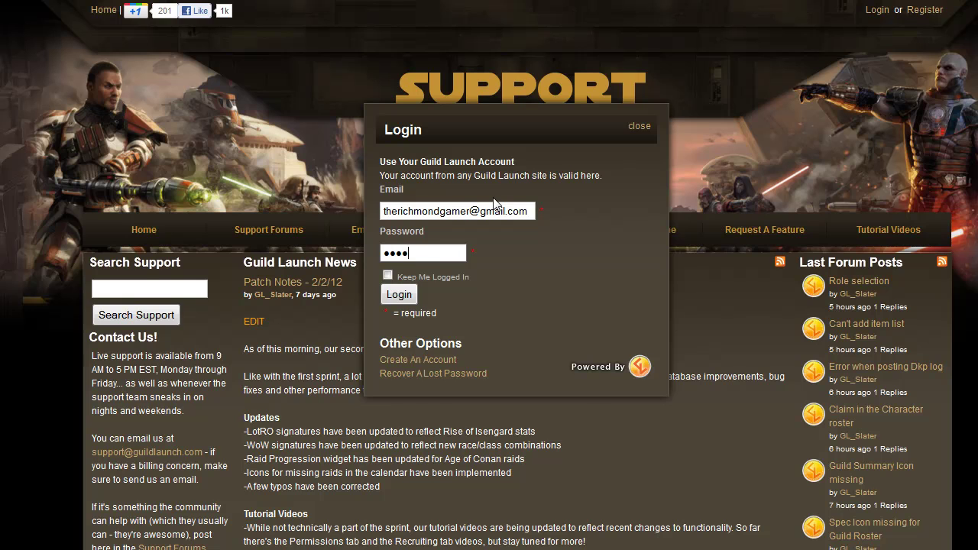
{"action": "type", "text": "word"}
{"action": "key", "text": "BackSpace"}
{"action": "key", "text": "BackSpace"}
{"action": "key", "text": "BackSpace"}
{"action": "key", "text": "BackSpace"}
{"action": "key", "text": "BackSpace"}
{"action": "key", "text": "BackSpace"}
{"action": "key", "text": "BackSpace"}
{"action": "left_click", "coordinate": [413, 294]}
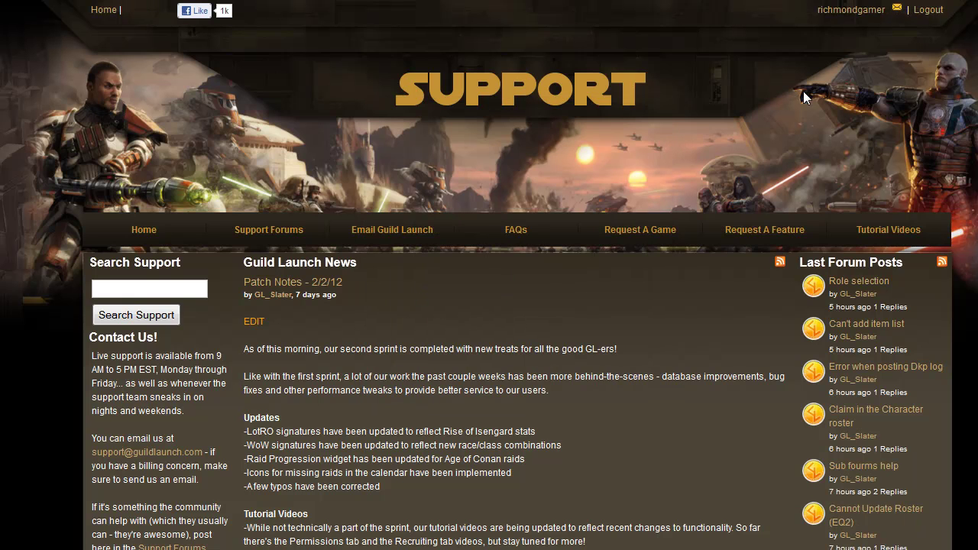
- Open your user profile and scroll through its sites, characters and account settings
{"action": "left_click", "coordinate": [843, 17]}
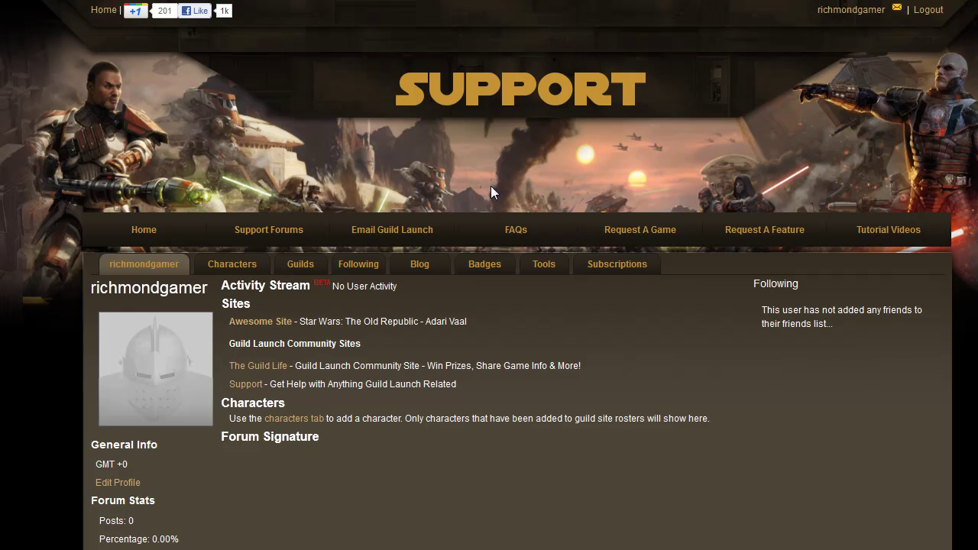
{"action": "scroll", "coordinate": [394, 185], "scroll_direction": "down", "scroll_amount": 3}
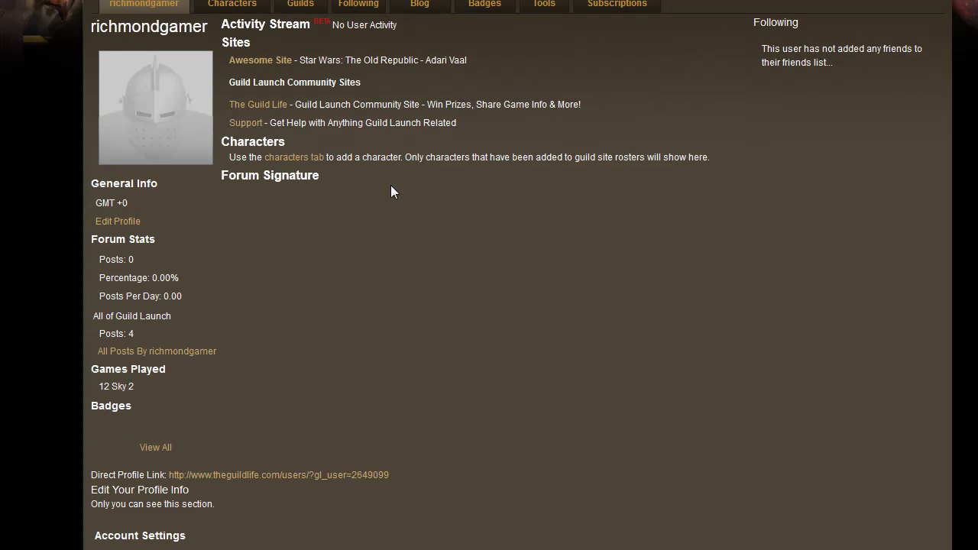
{"action": "scroll", "coordinate": [390, 191], "scroll_direction": "down", "scroll_amount": 1}
{"action": "scroll", "coordinate": [406, 327], "scroll_direction": "down", "scroll_amount": 1}
{"action": "scroll", "coordinate": [402, 274], "scroll_direction": "down", "scroll_amount": 1}
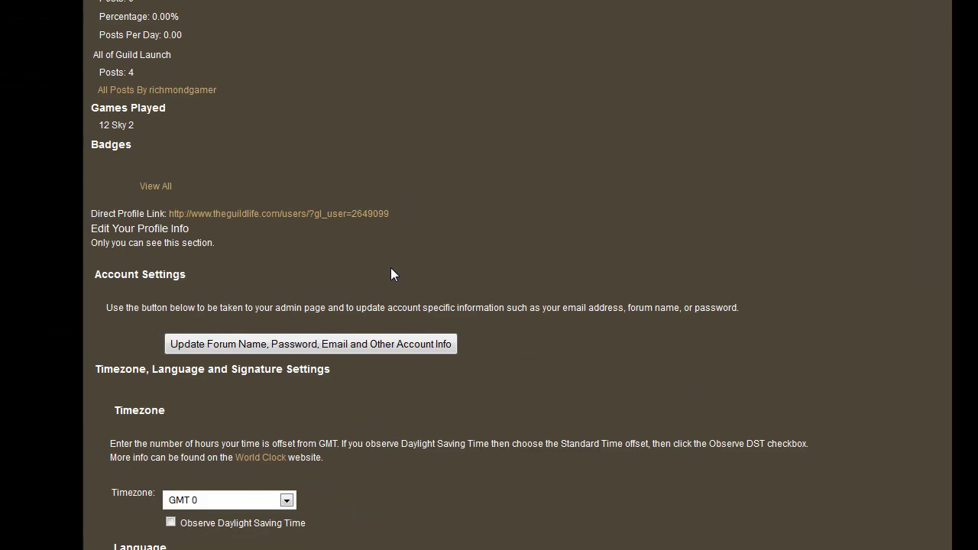
{"action": "scroll", "coordinate": [391, 273], "scroll_direction": "up", "scroll_amount": 2}
{"action": "scroll", "coordinate": [374, 281], "scroll_direction": "up", "scroll_amount": 3}
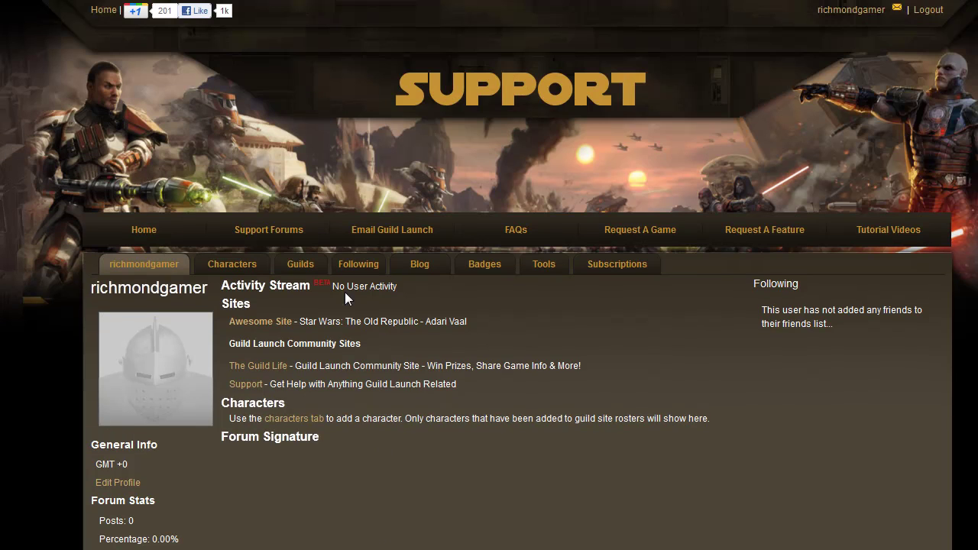
- In Edit Profile, set the forum signature to 'Slater is awesome, nice tutorial!' and leave Language as English
{"action": "left_click", "coordinate": [131, 481]}
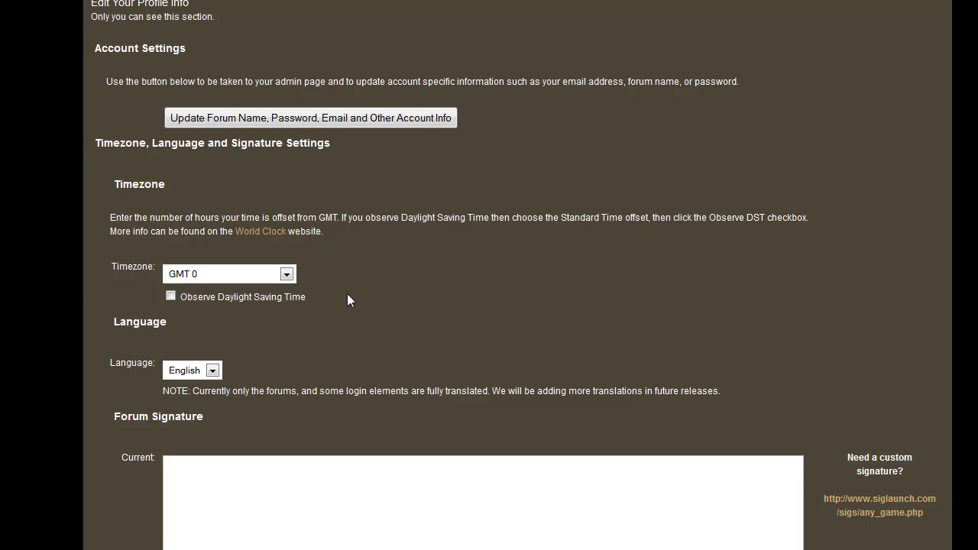
{"action": "scroll", "coordinate": [347, 306], "scroll_direction": "down", "scroll_amount": 1}
{"action": "scroll", "coordinate": [336, 306], "scroll_direction": "down", "scroll_amount": 1}
{"action": "scroll", "coordinate": [332, 306], "scroll_direction": "down", "scroll_amount": 1}
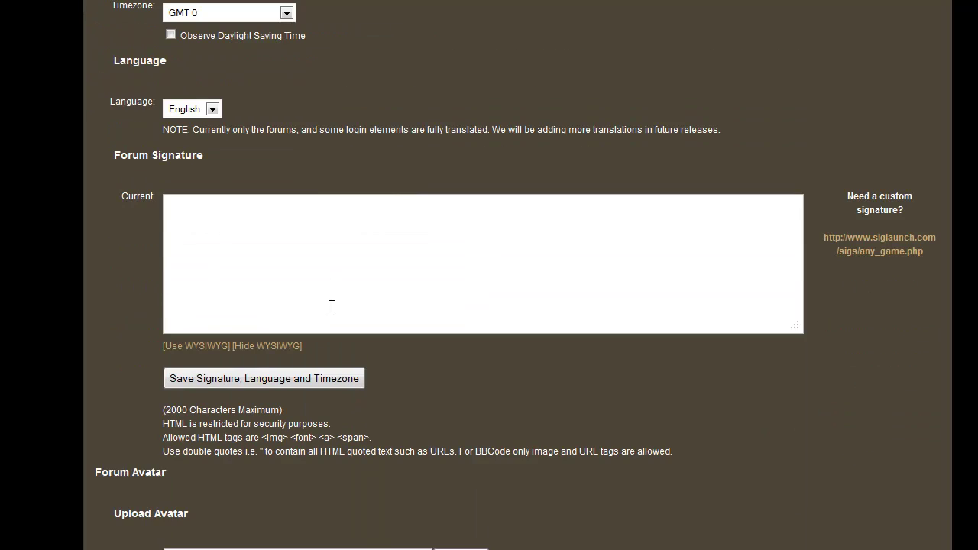
{"action": "scroll", "coordinate": [314, 195], "scroll_direction": "down", "scroll_amount": 1}
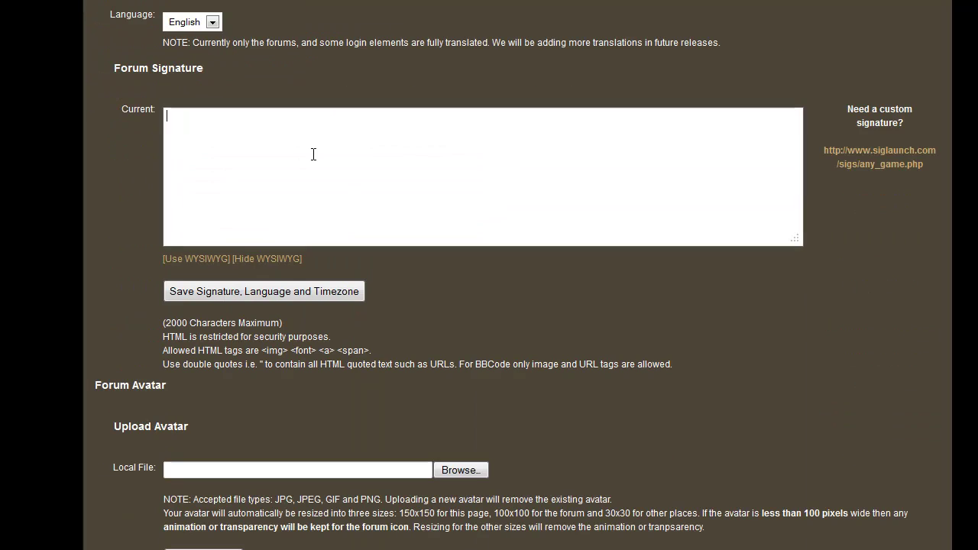
{"action": "left_click", "coordinate": [313, 154]}
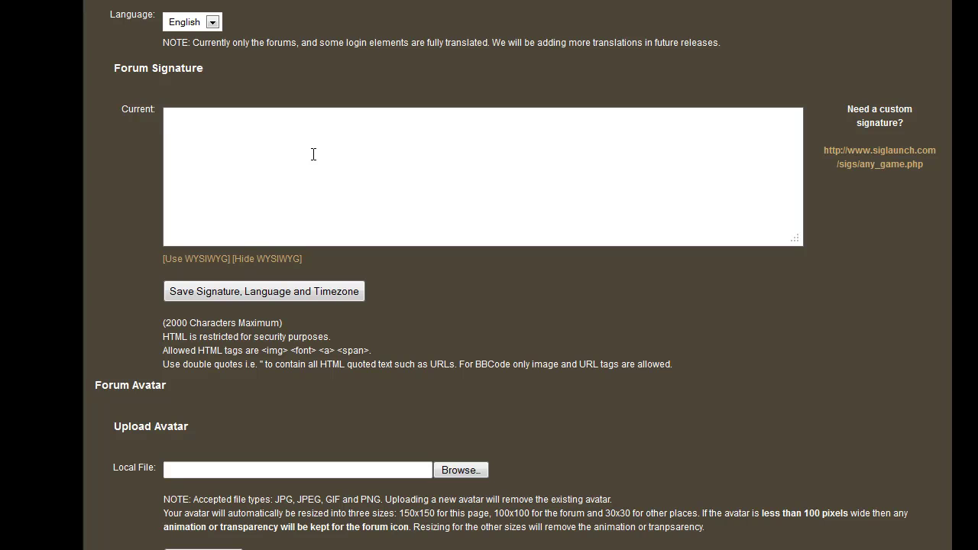
{"action": "type", "text": "S"}
{"action": "type", "text": "later is awesome, nic"}
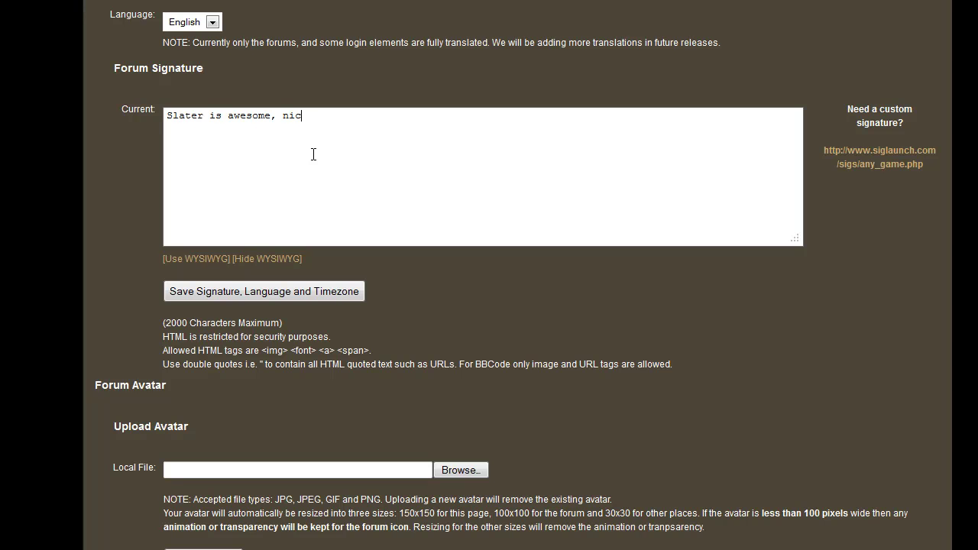
{"action": "type", "text": "e tutorial!"}
{"action": "scroll", "coordinate": [282, 292], "scroll_direction": "up", "scroll_amount": 2}
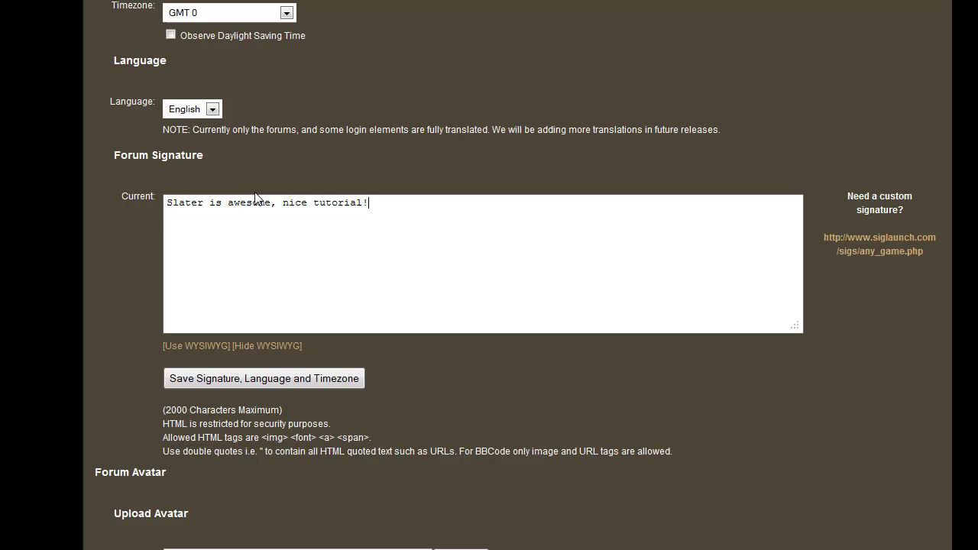
{"action": "left_click", "coordinate": [212, 110]}
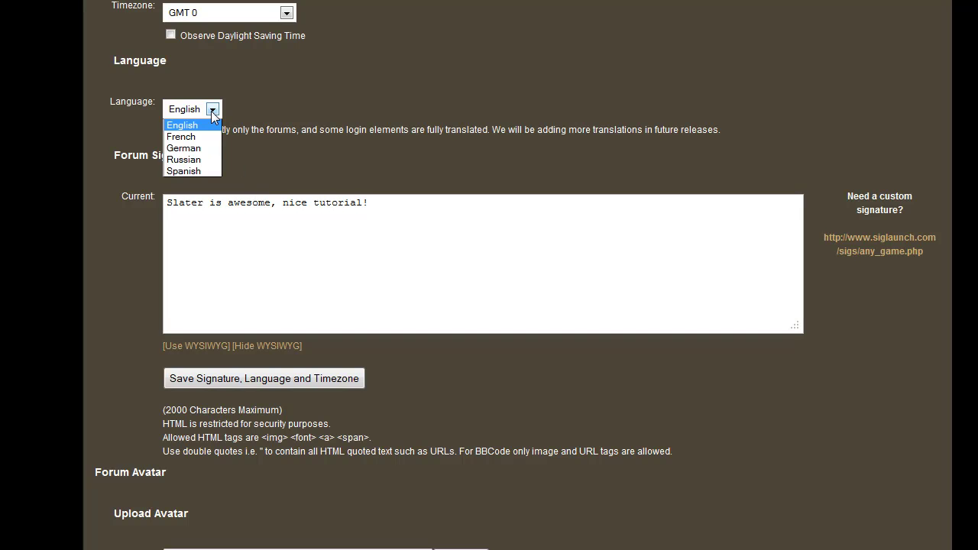
{"action": "left_click", "coordinate": [213, 115]}
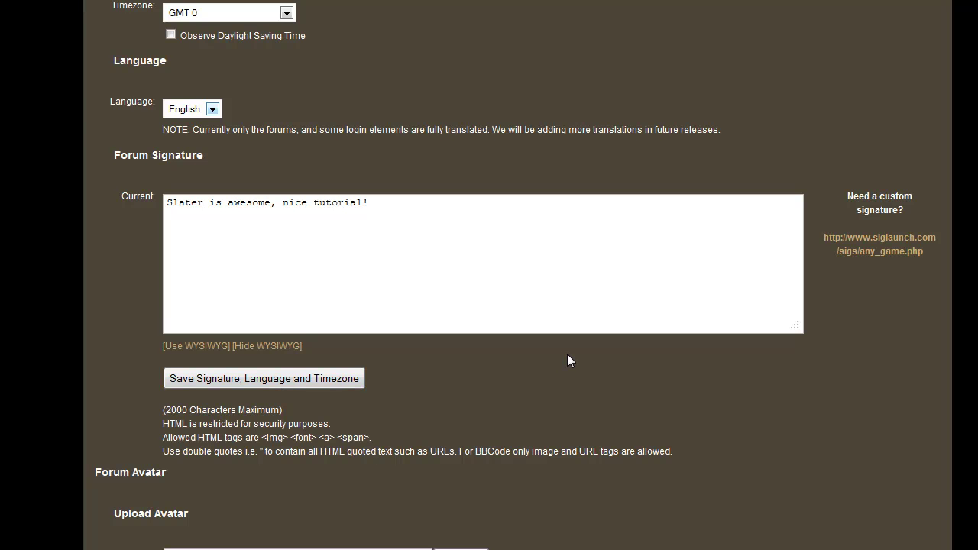
{"action": "scroll", "coordinate": [531, 356], "scroll_direction": "down", "scroll_amount": 2}
{"action": "scroll", "coordinate": [499, 343], "scroll_direction": "down", "scroll_amount": 1}
{"action": "scroll", "coordinate": [488, 343], "scroll_direction": "down", "scroll_amount": 1}
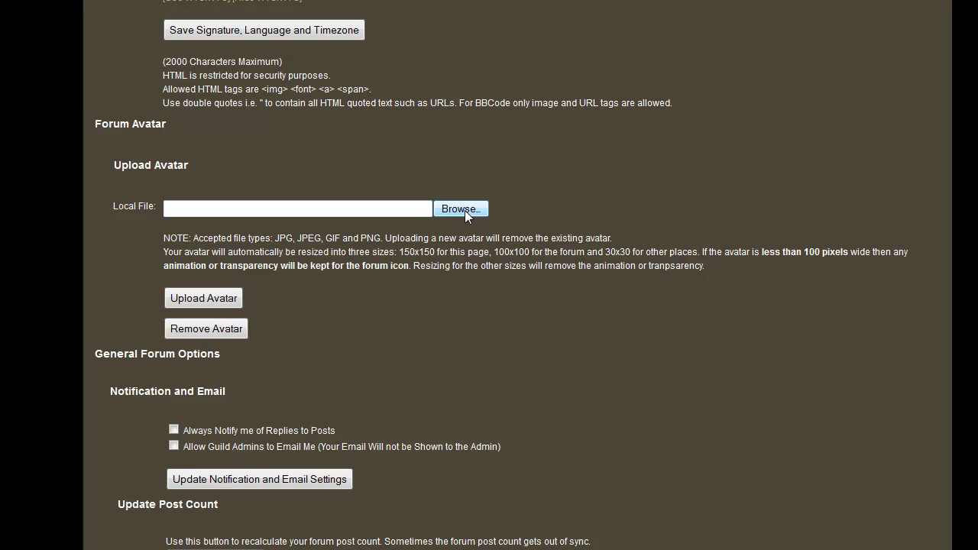
{"action": "scroll", "coordinate": [601, 283], "scroll_direction": "up", "scroll_amount": 2}
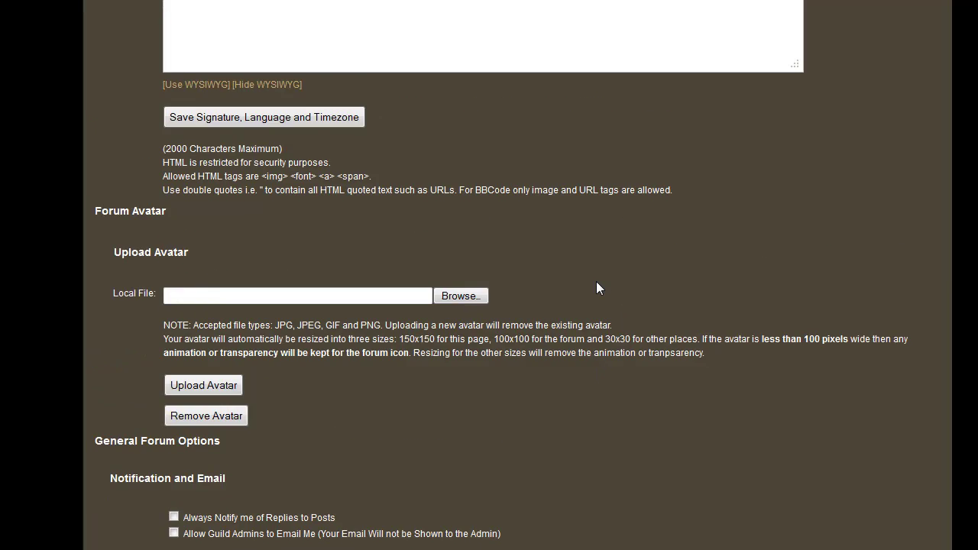
{"action": "scroll", "coordinate": [595, 281], "scroll_direction": "up", "scroll_amount": 3}
{"action": "scroll", "coordinate": [558, 321], "scroll_direction": "up", "scroll_amount": 5}
{"action": "scroll", "coordinate": [520, 361], "scroll_direction": "up", "scroll_amount": 10}
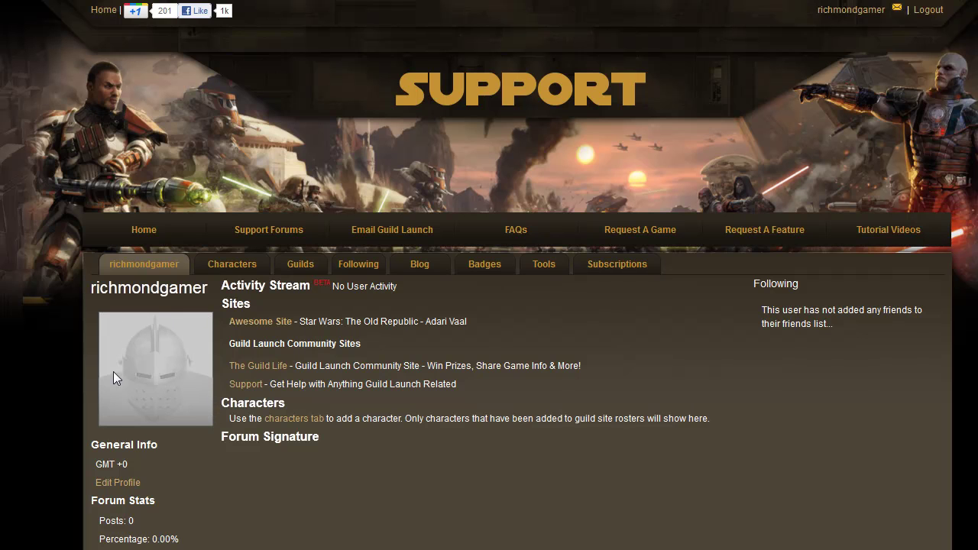
- Return to the Edit Profile settings under General Info
{"action": "left_click", "coordinate": [135, 484]}
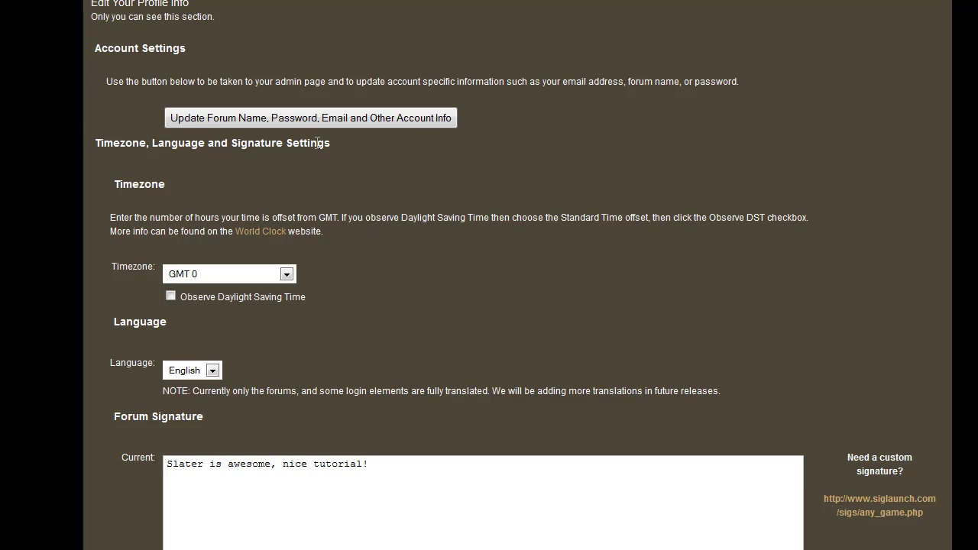
- In Account and Billing Info, review the e-mail, forum name and password fields, then save the general info unchanged
{"action": "left_click", "coordinate": [208, 122]}
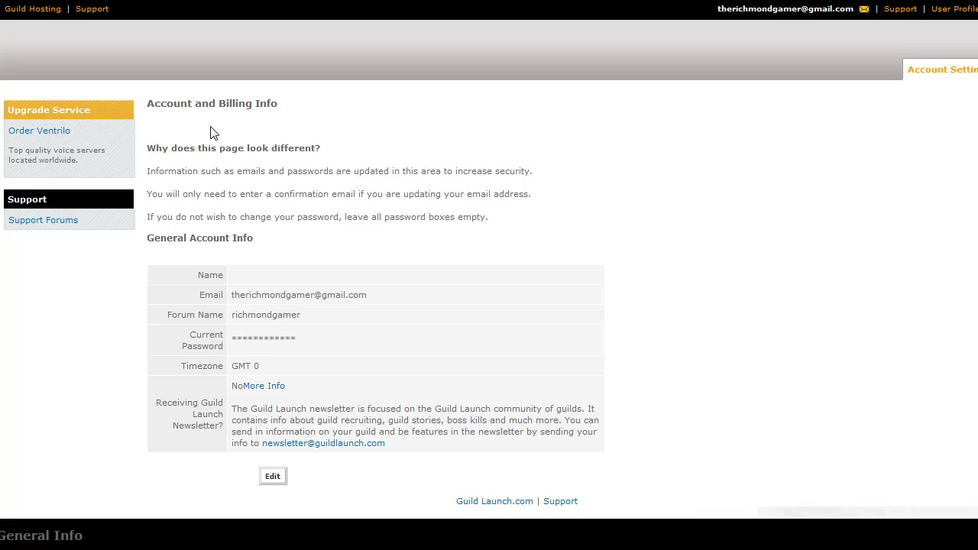
{"action": "left_click", "coordinate": [276, 480]}
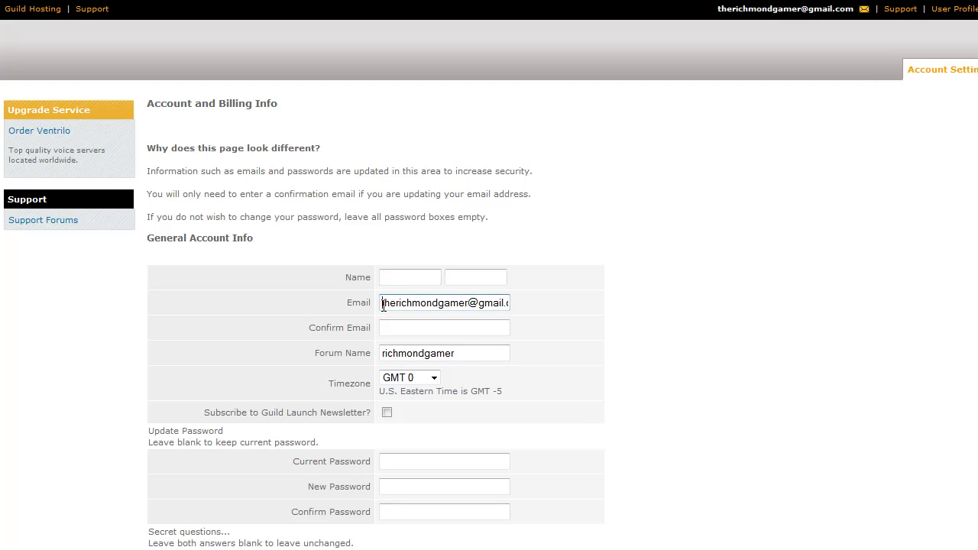
{"action": "left_click_drag", "start_coordinate": [384, 306], "coordinate": [542, 310]}
{"action": "left_click", "coordinate": [530, 313]}
{"action": "left_click", "coordinate": [401, 327]}
{"action": "left_click", "coordinate": [382, 355]}
{"action": "left_click", "coordinate": [412, 457]}
{"action": "left_click", "coordinate": [489, 424]}
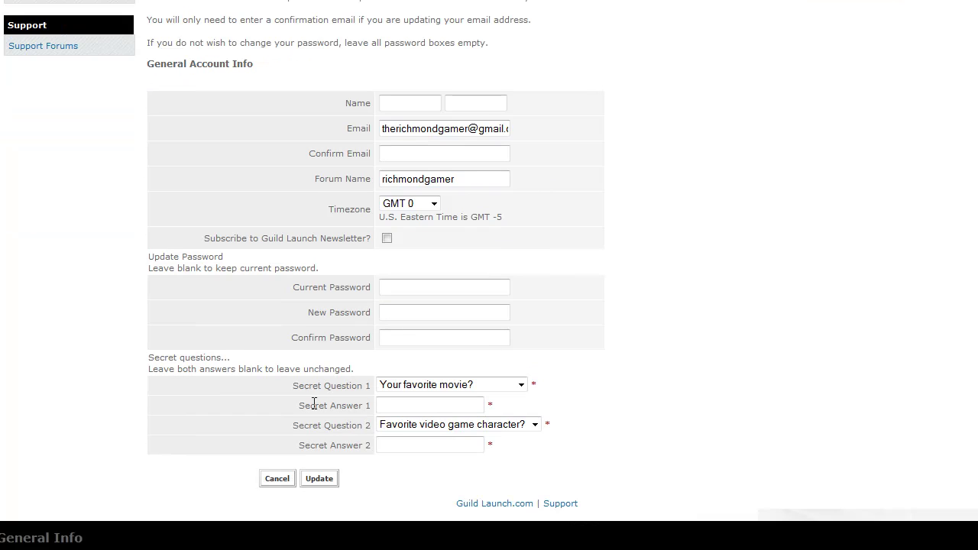
{"action": "left_click", "coordinate": [326, 481]}
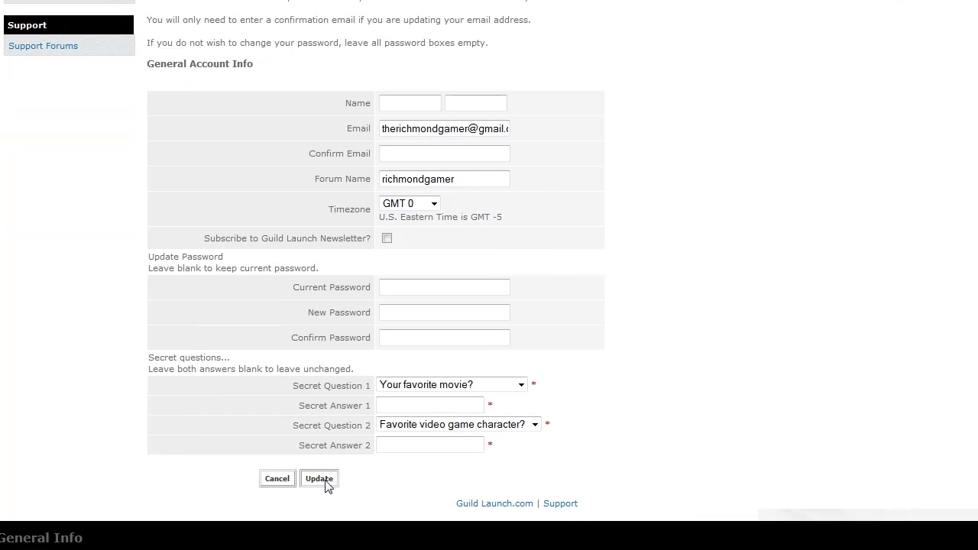